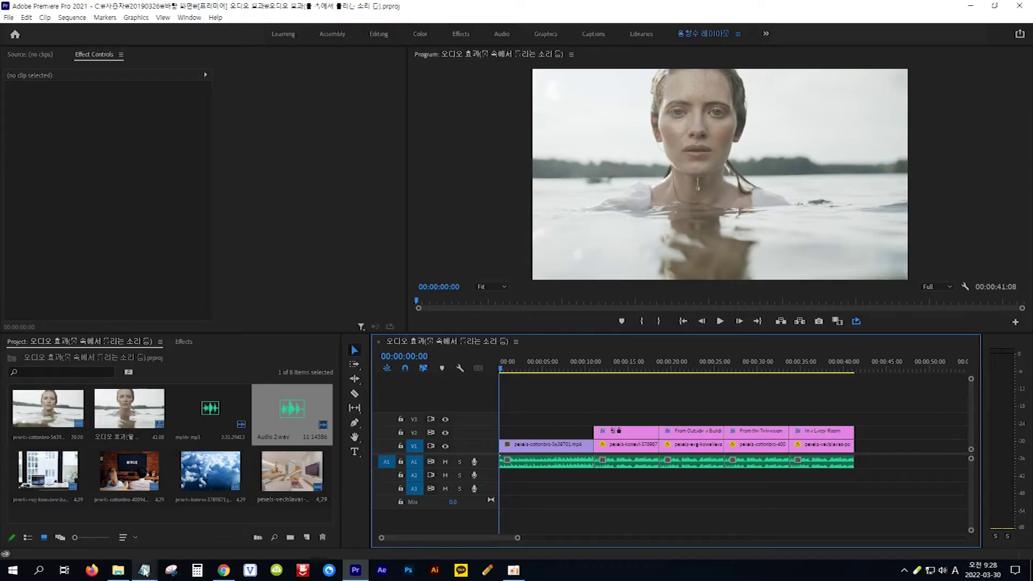
Step: Find the Lowpass audio effect and apply it to the first audio clip on A1, mylife.mp3
{"action": "mouse_move", "coordinate": [144, 570]}
{"action": "left_click", "coordinate": [109, 518]}
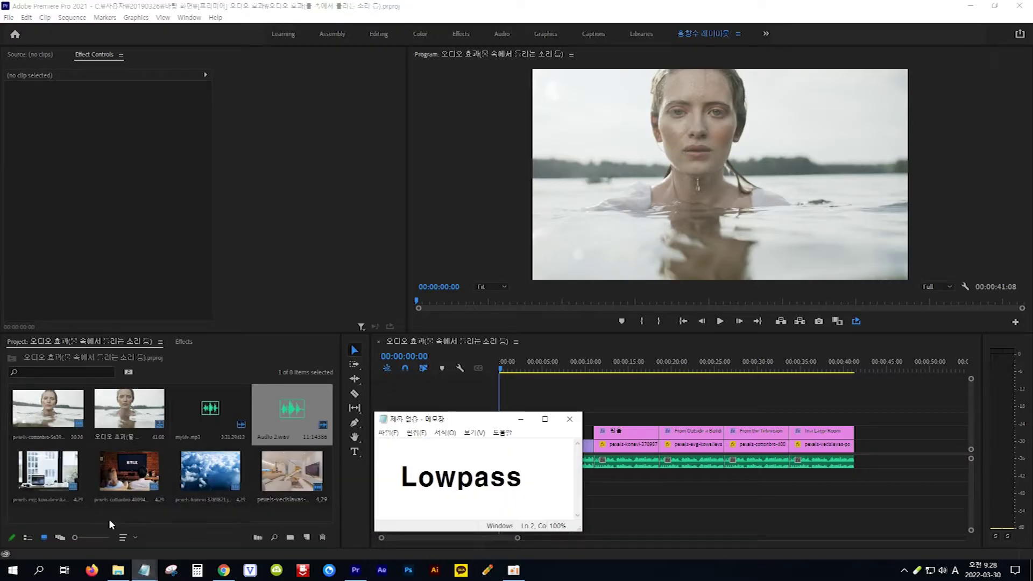
{"action": "left_click", "coordinate": [182, 340]}
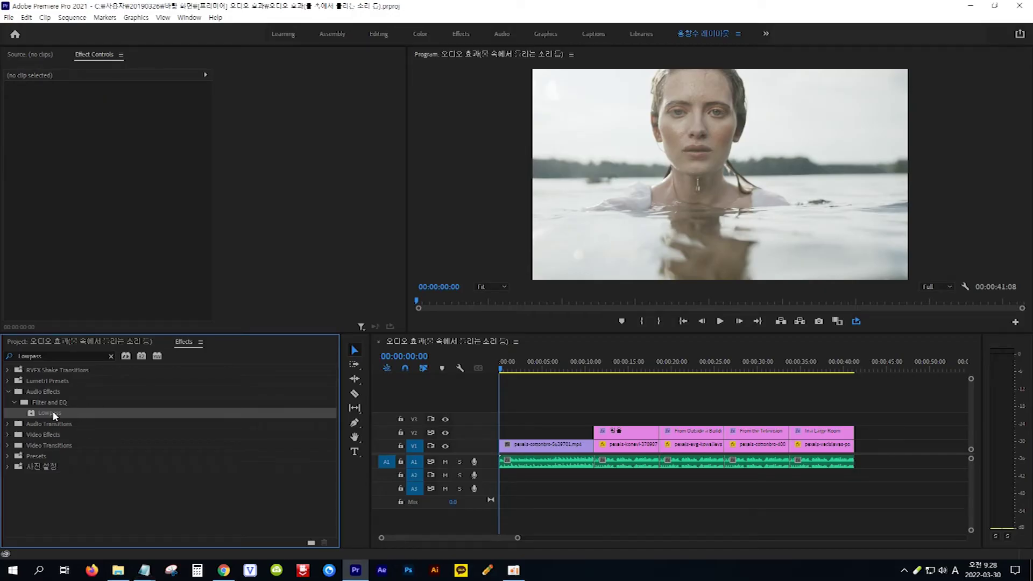
{"action": "left_click_drag", "start_coordinate": [53, 411], "coordinate": [546, 470]}
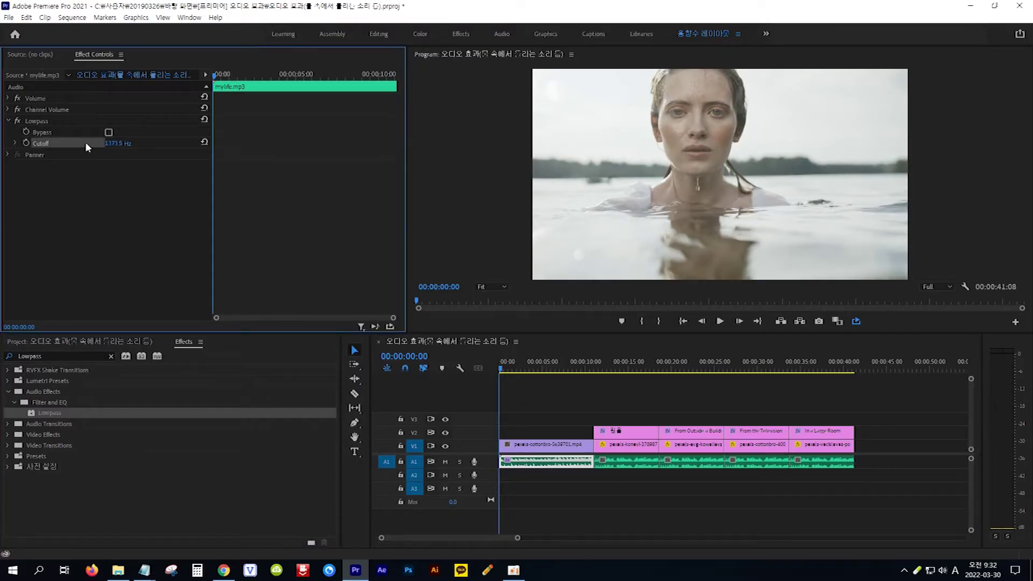
Step: Set the Lowpass Cutoff to 3000 Hz and start keyframing it at 00:00:02:09, where the face sinks into the water
{"action": "left_click", "coordinate": [119, 142]}
{"action": "type", "text": "3000"}
{"action": "key", "text": "Return"}
{"action": "left_click", "coordinate": [503, 369]}
{"action": "left_click_drag", "start_coordinate": [505, 371], "coordinate": [523, 371]}
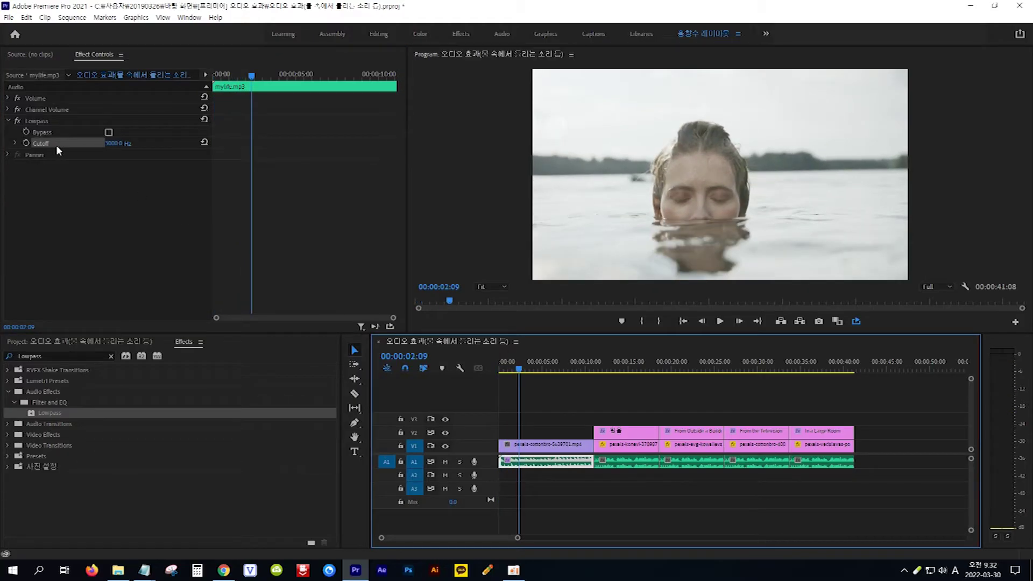
{"action": "left_click", "coordinate": [26, 142]}
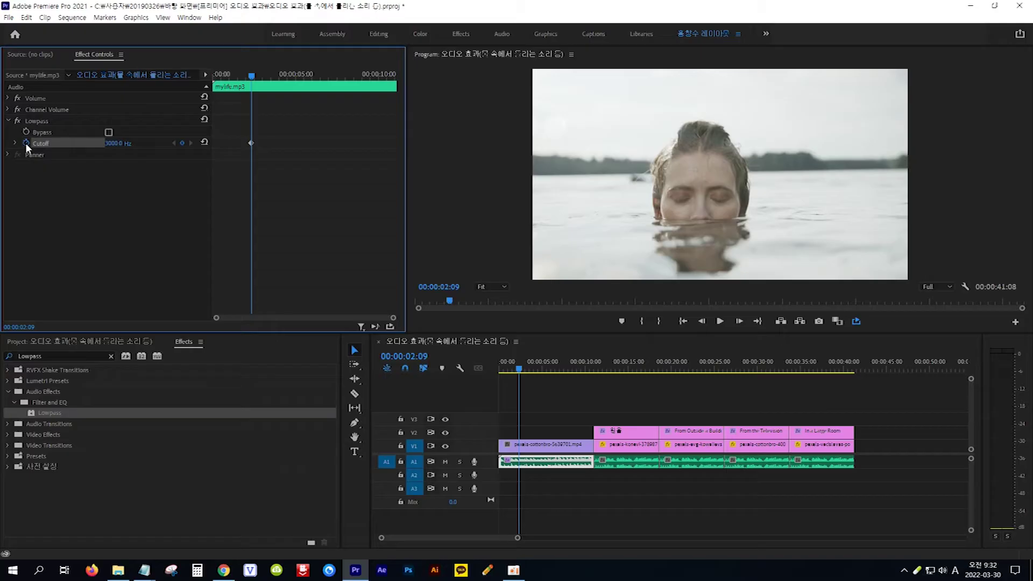
Step: Add a Lowpass Cutoff keyframe of 700 Hz three frames further on, at 00:00:02:12
{"action": "key", "text": "Right"}
{"action": "key", "text": "Right"}
{"action": "key", "text": "Right"}
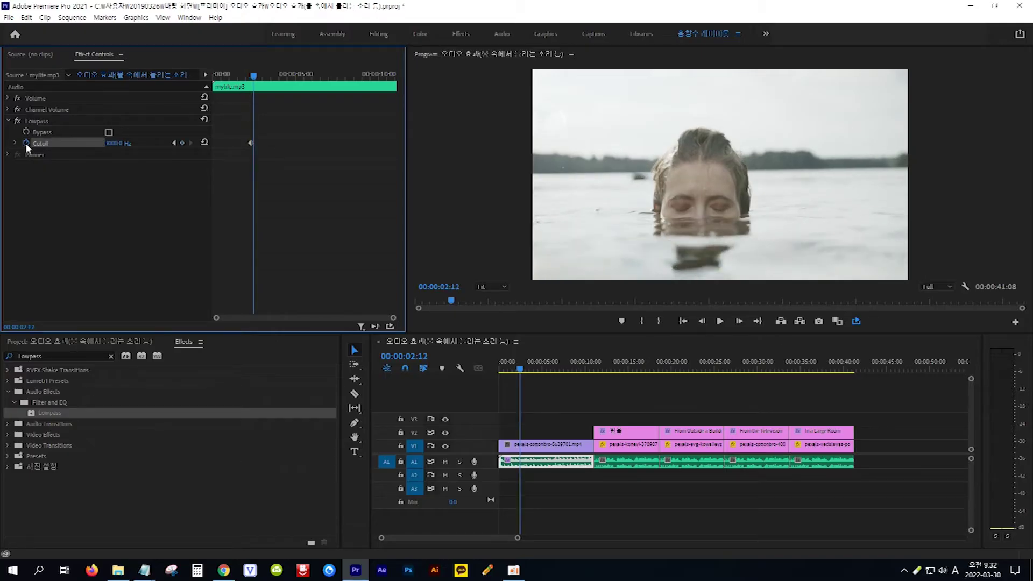
{"action": "left_click", "coordinate": [119, 142]}
{"action": "type", "text": "700"}
{"action": "key", "text": "Return"}
Step: Add a Lowpass Cutoff keyframe holding 700 Hz at 00:00:05:17, just before the face resurfaces
{"action": "left_click", "coordinate": [522, 370]}
{"action": "left_click_drag", "start_coordinate": [525, 372], "coordinate": [550, 371]}
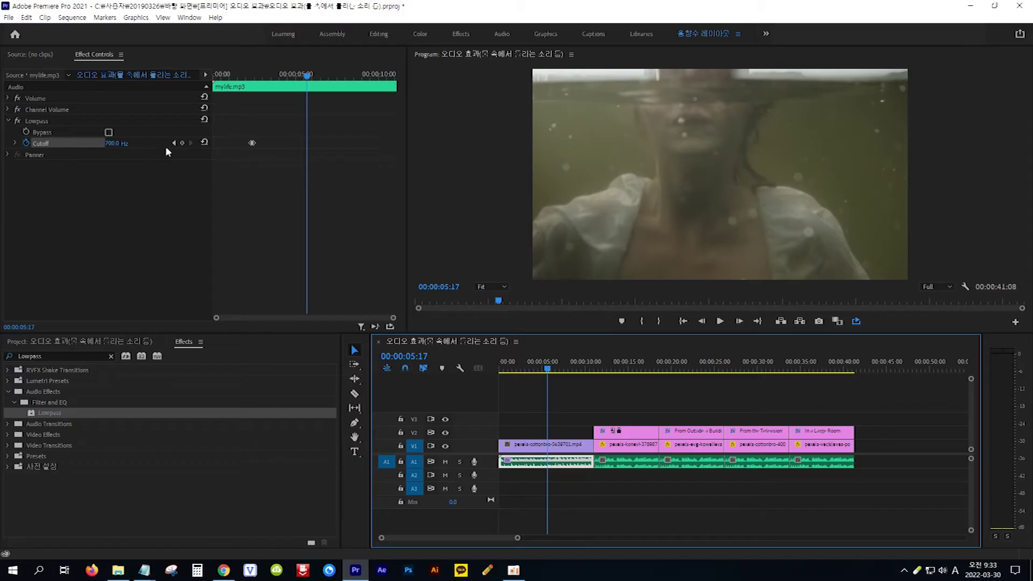
{"action": "left_click", "coordinate": [182, 143]}
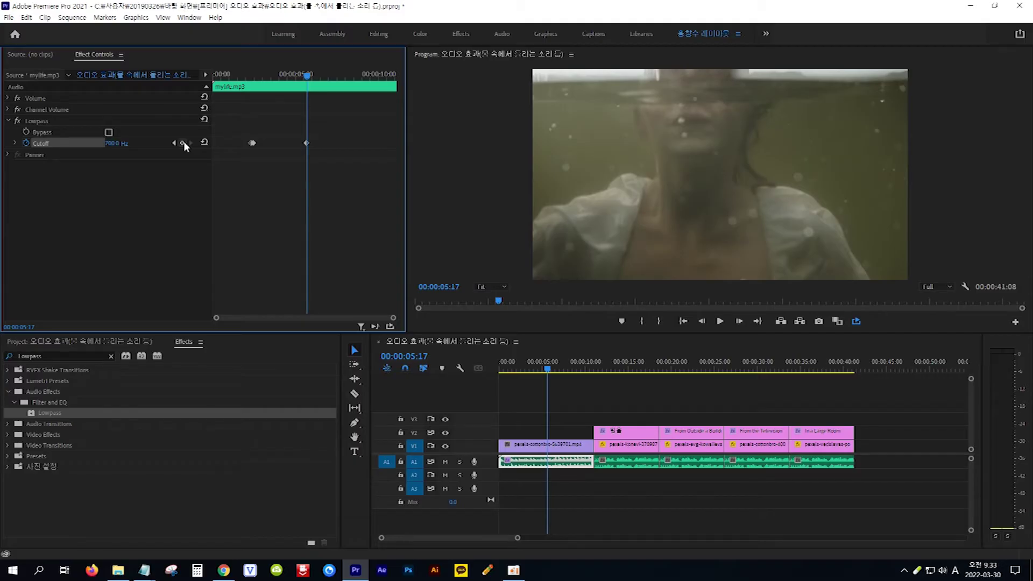
Step: Set the Lowpass Cutoff back to 3000 Hz with a keyframe three frames further on, at 00:00:05:20
{"action": "key", "text": "Right"}
{"action": "key", "text": "Right"}
{"action": "key", "text": "Right"}
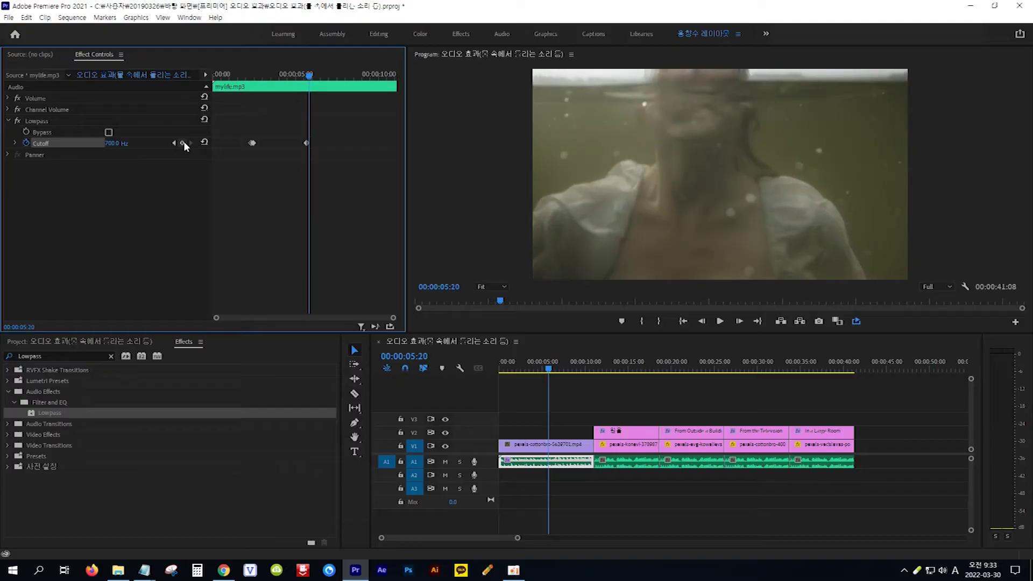
{"action": "left_click", "coordinate": [114, 143]}
{"action": "type", "text": "1000"}
{"action": "key", "text": "Return"}
Step: Play the sequence from the start to check the underwater sound on the first clip
{"action": "left_click", "coordinate": [473, 368]}
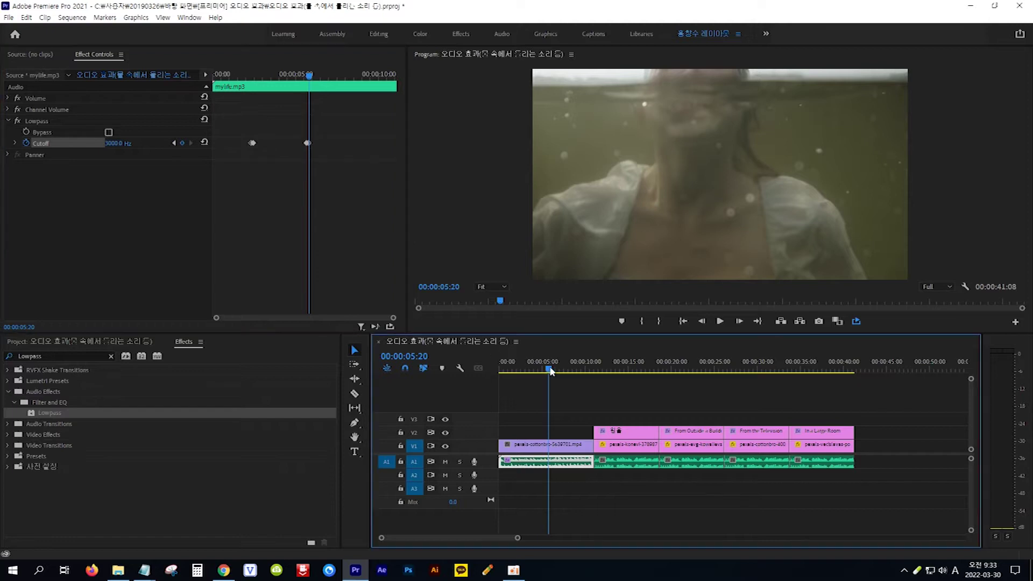
{"action": "key", "text": "Home"}
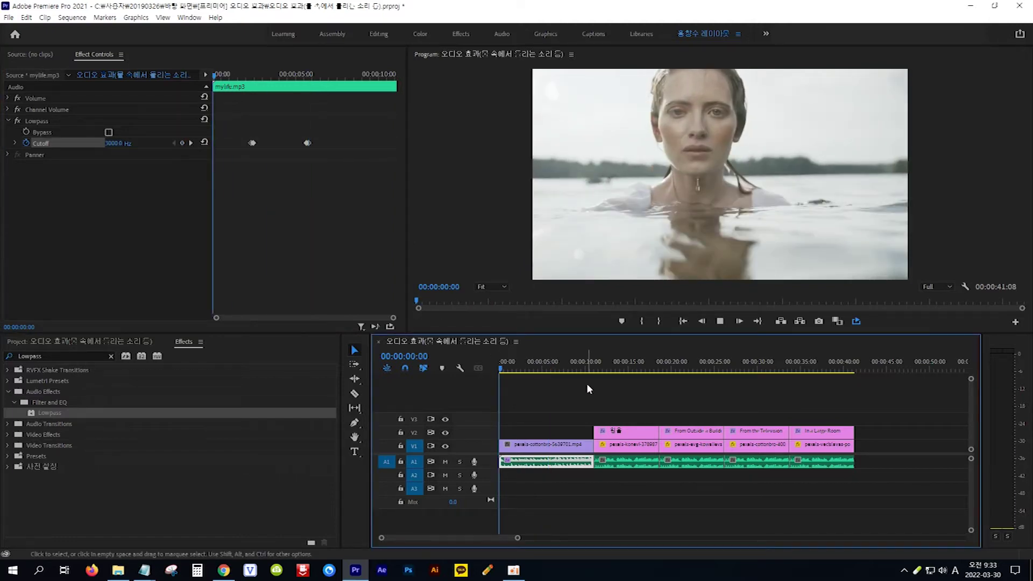
{"action": "key", "text": "space"}
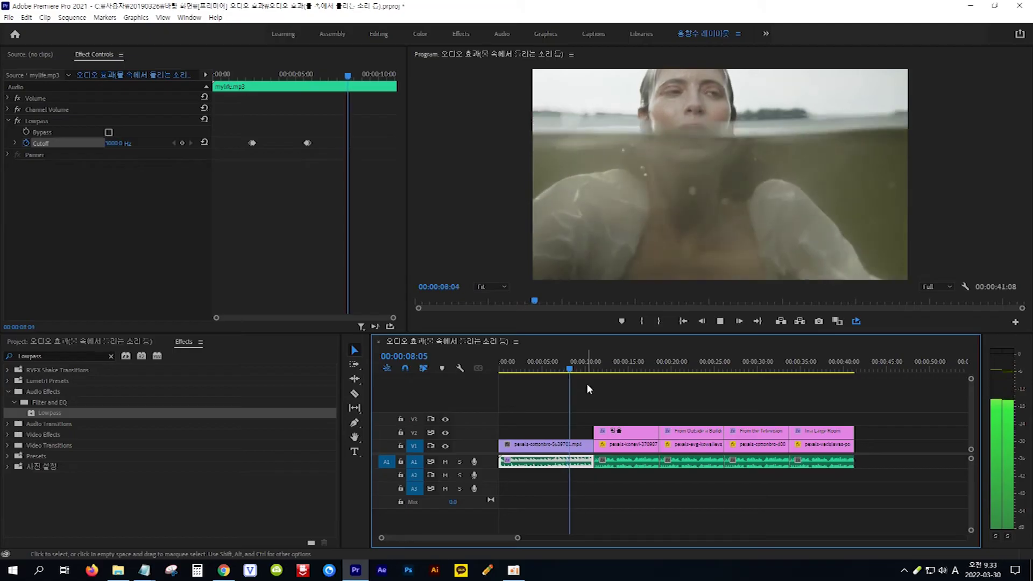
{"action": "key", "text": "space"}
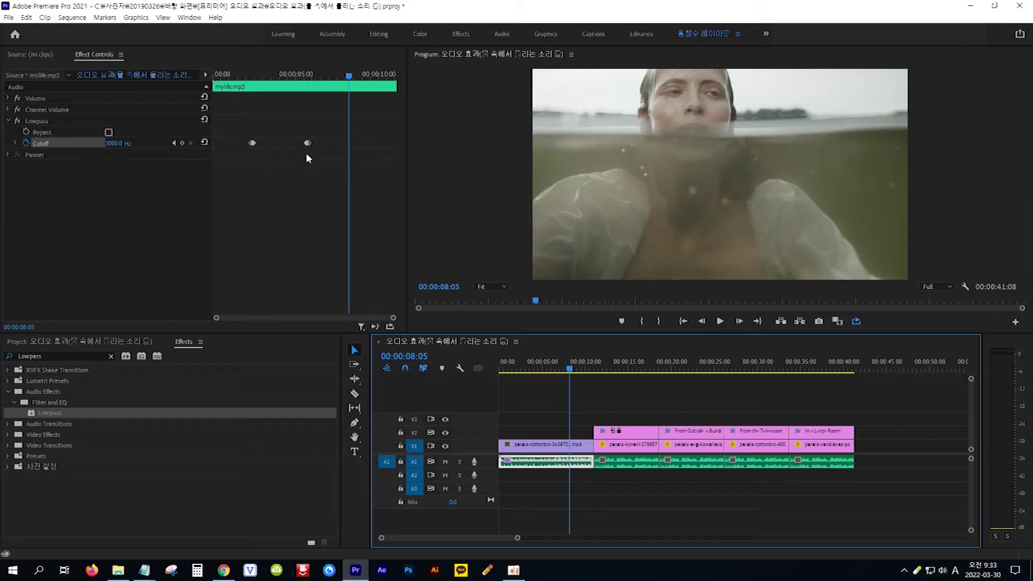
Step: Show the Essential Sound controls and assign the Dialogue audio type to the four voice clips following the music clip on A1
{"action": "left_click", "coordinate": [190, 17]}
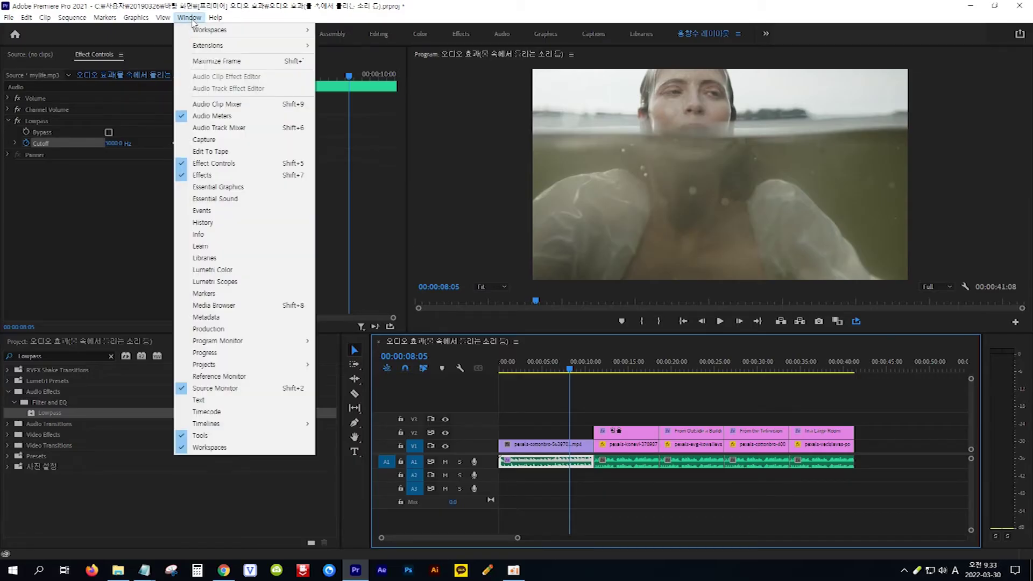
{"action": "left_click", "coordinate": [249, 203]}
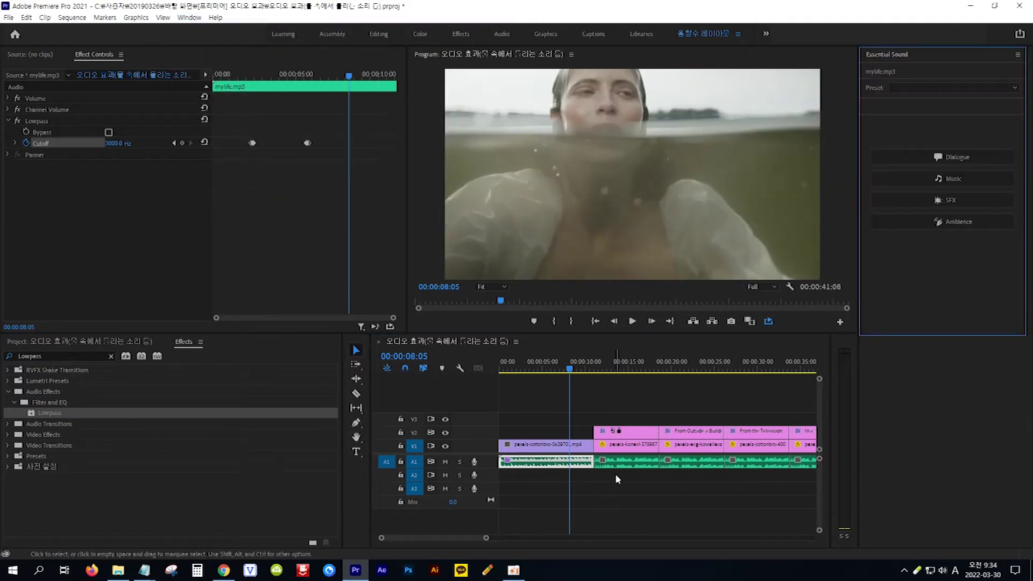
{"action": "left_click_drag", "start_coordinate": [614, 476], "coordinate": [806, 464]}
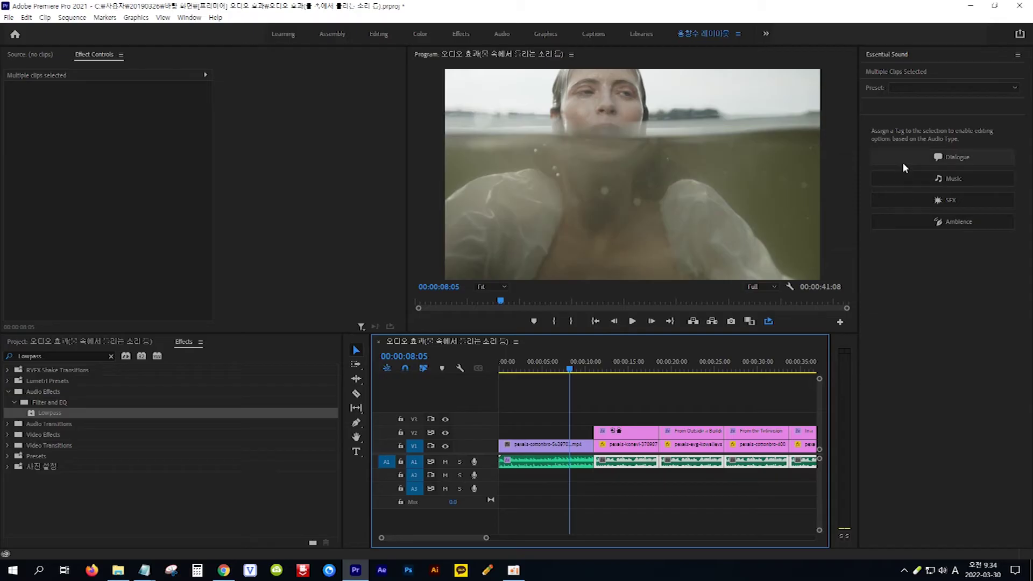
{"action": "left_click", "coordinate": [933, 160]}
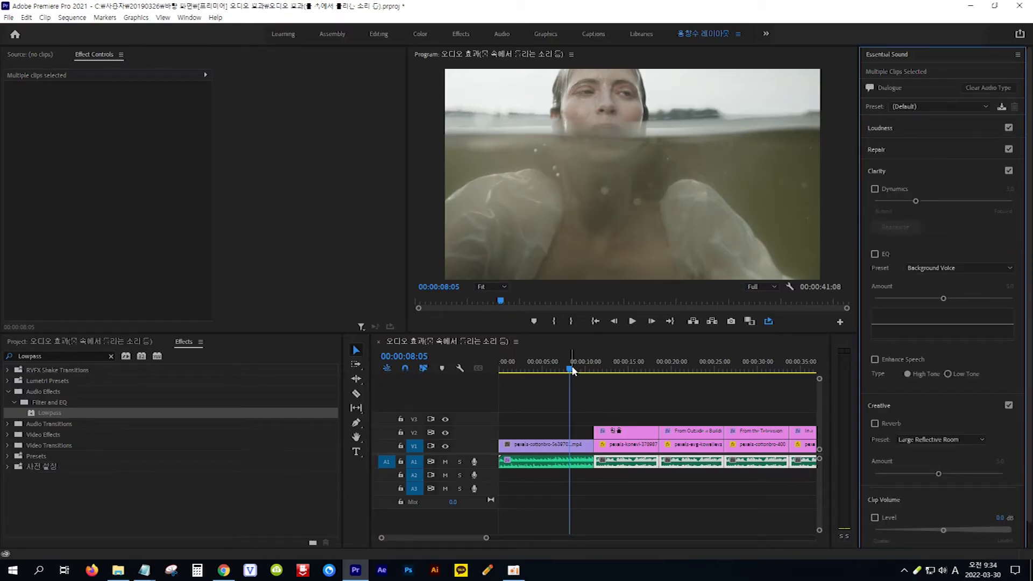
Step: Play the unprocessed voice clip under the 원음 title from 00:00:11:00 to hear the original sound
{"action": "left_click", "coordinate": [592, 370]}
{"action": "left_click_drag", "start_coordinate": [594, 370], "coordinate": [594, 371]}
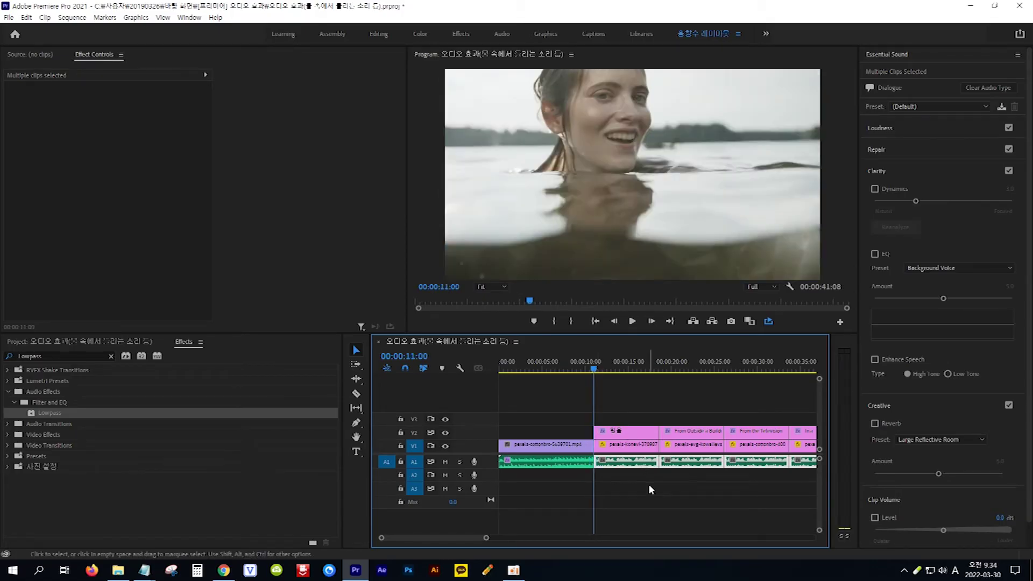
{"action": "left_click", "coordinate": [649, 486]}
{"action": "key", "text": "space"}
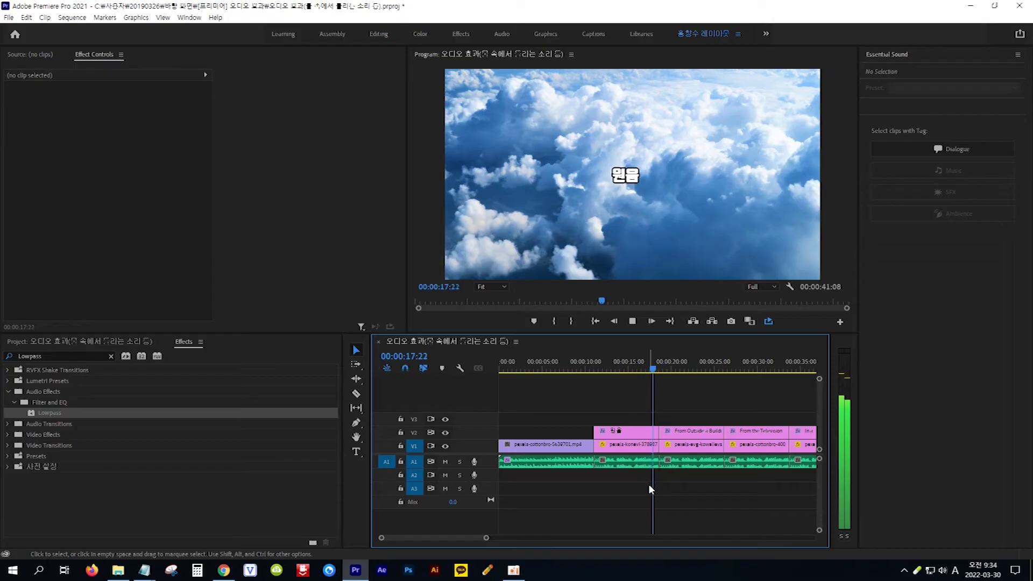
{"action": "key", "text": "space"}
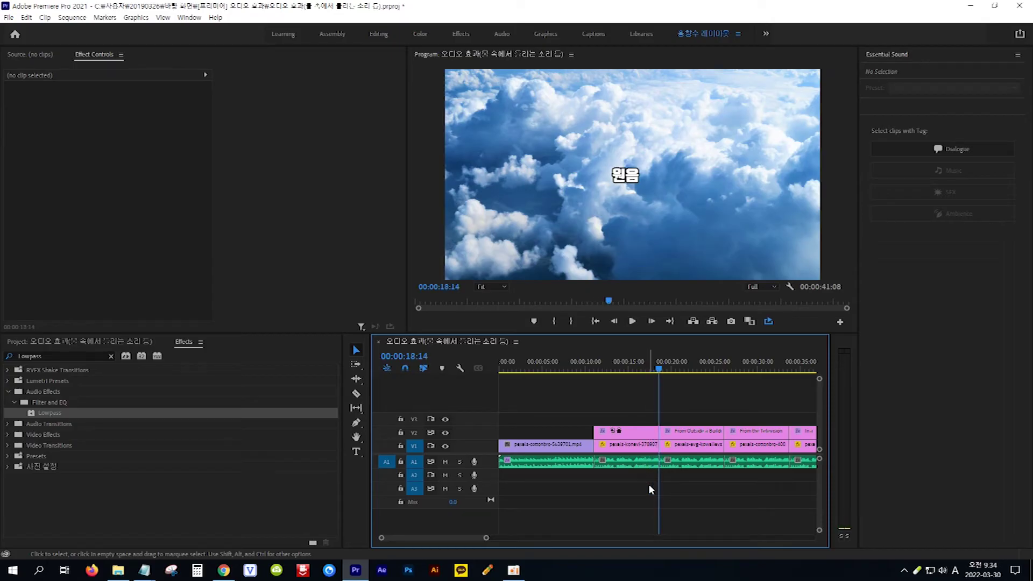
Step: Apply the From Outside a Building dialogue preset to the voice clip starting at 00:00:18:14 and play it back
{"action": "left_click", "coordinate": [700, 464]}
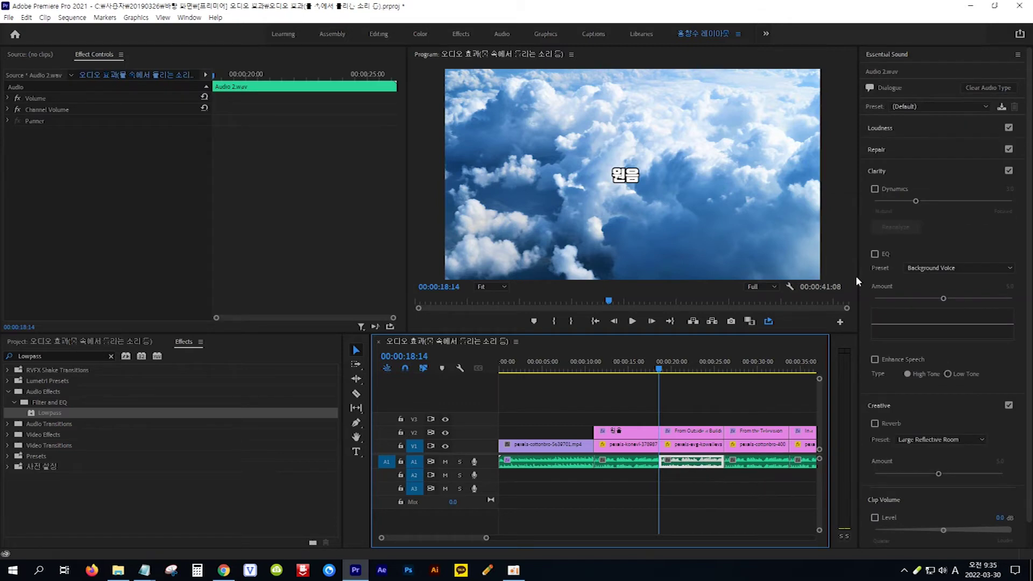
{"action": "left_click", "coordinate": [986, 107]}
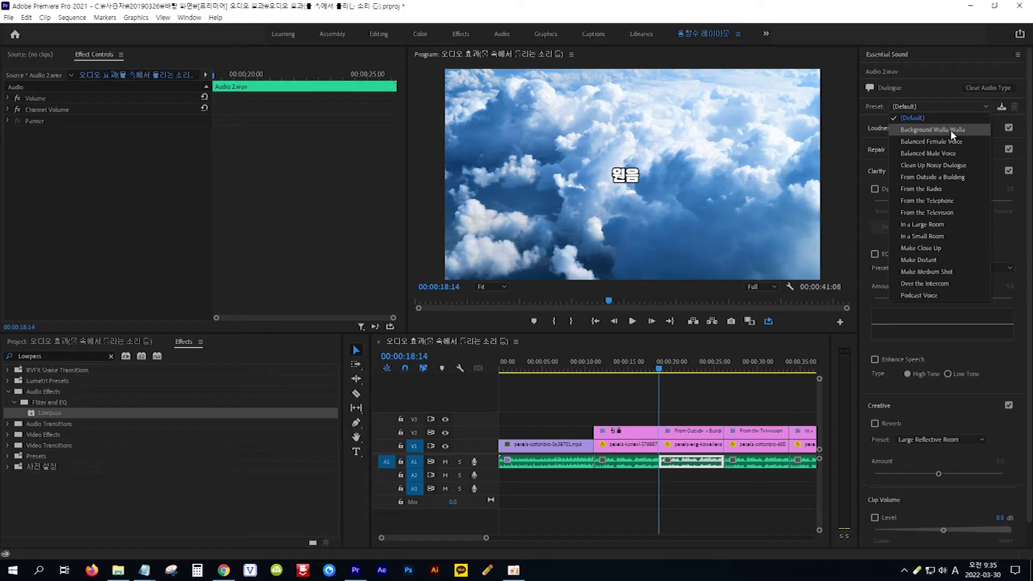
{"action": "left_click", "coordinate": [944, 177]}
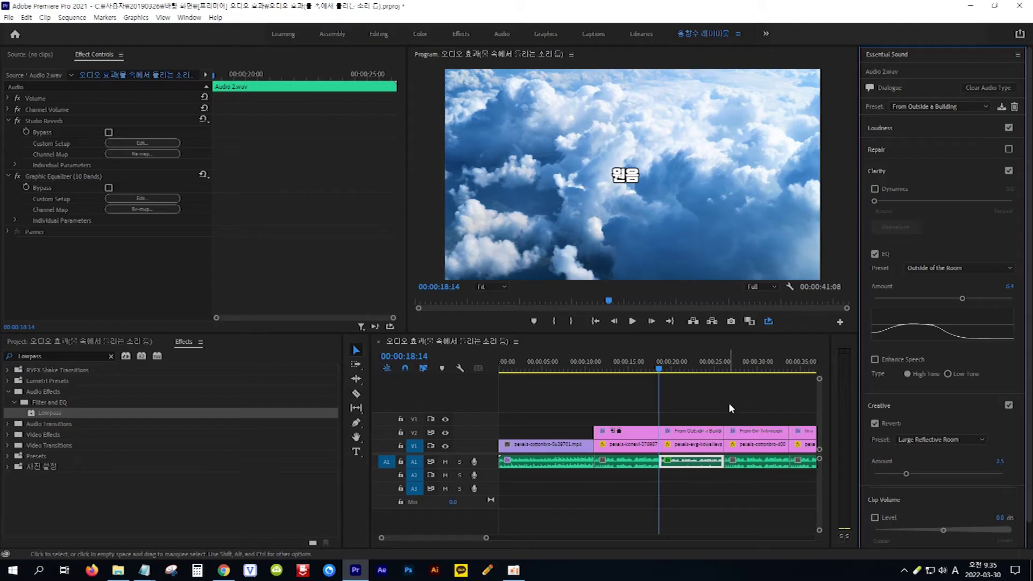
{"action": "key", "text": "space"}
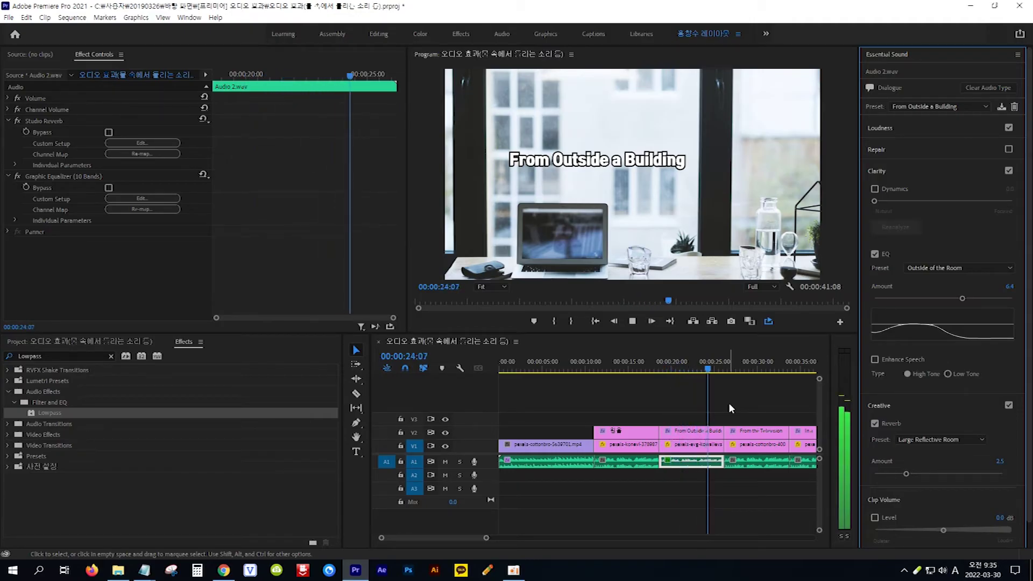
{"action": "key", "text": "space"}
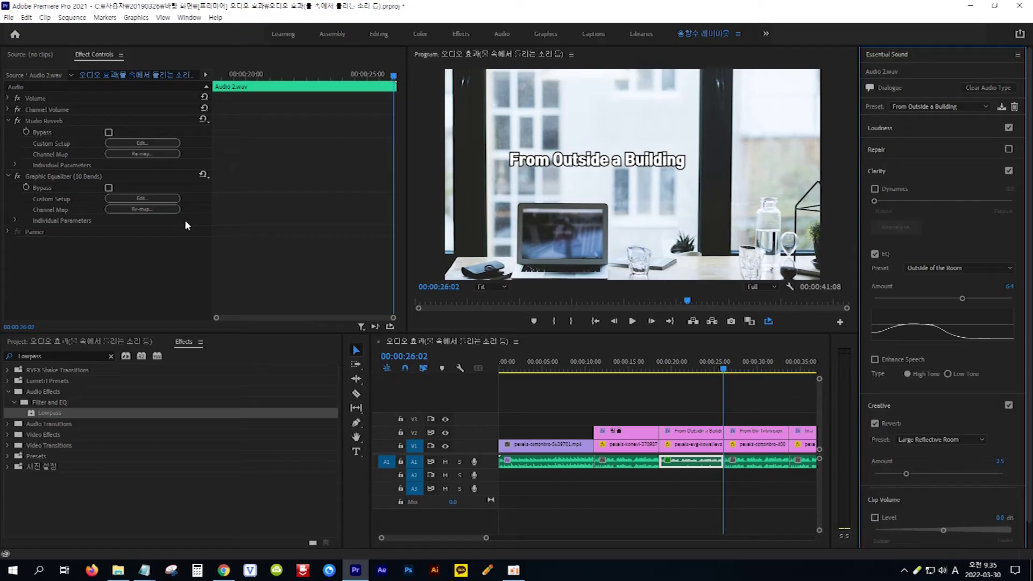
Step: Apply the From the Television dialogue preset to the voice clip under the From the Television title and play it back
{"action": "left_click", "coordinate": [699, 463]}
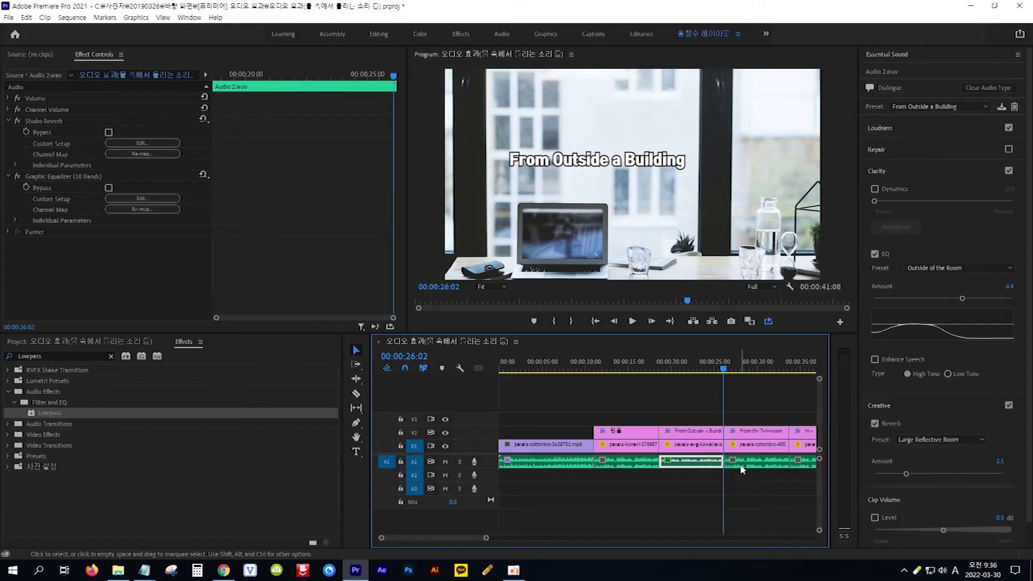
{"action": "left_click", "coordinate": [757, 465]}
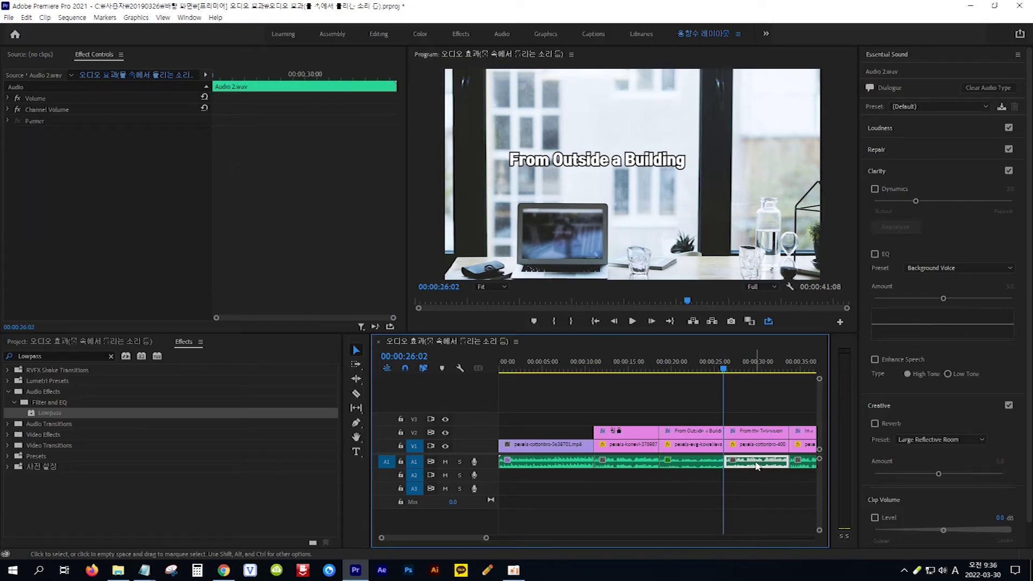
{"action": "left_click", "coordinate": [986, 106]}
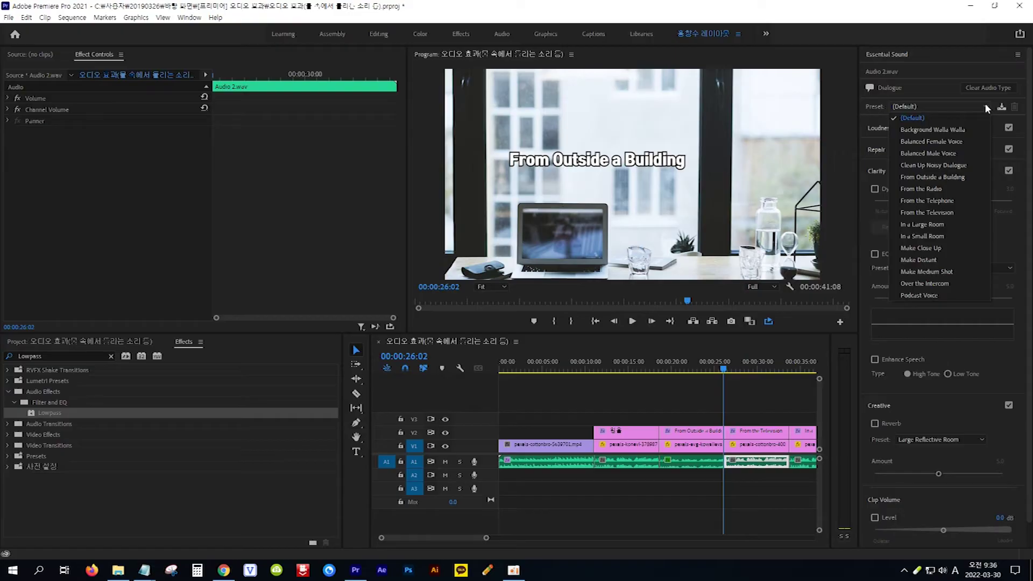
{"action": "left_click", "coordinate": [958, 213]}
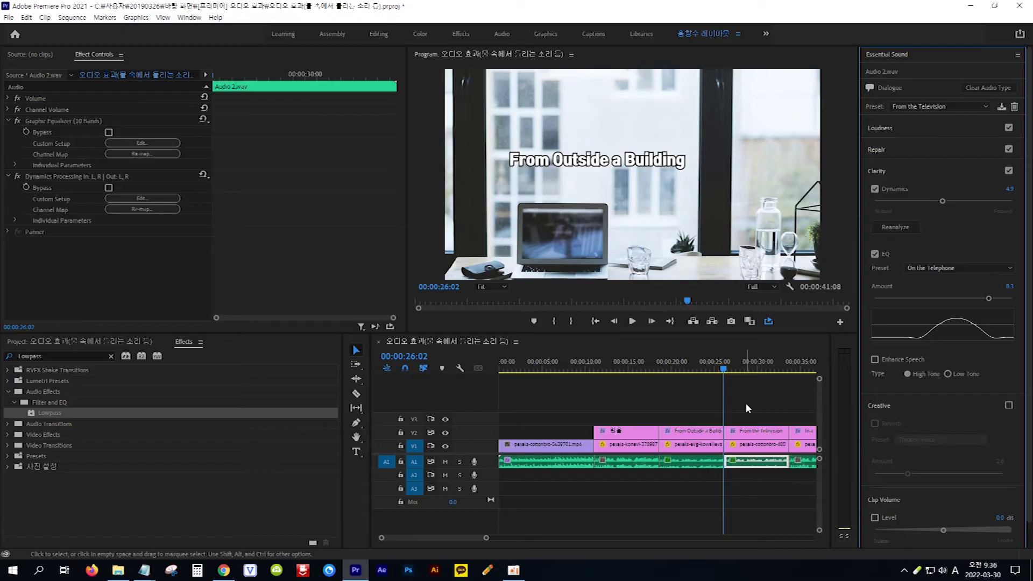
{"action": "key", "text": "space"}
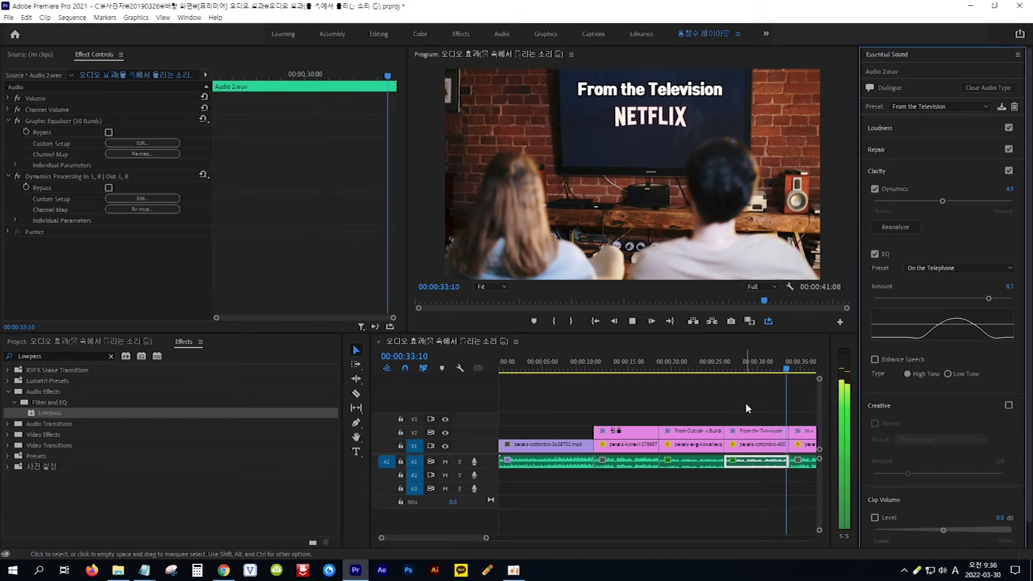
{"action": "key", "text": "space"}
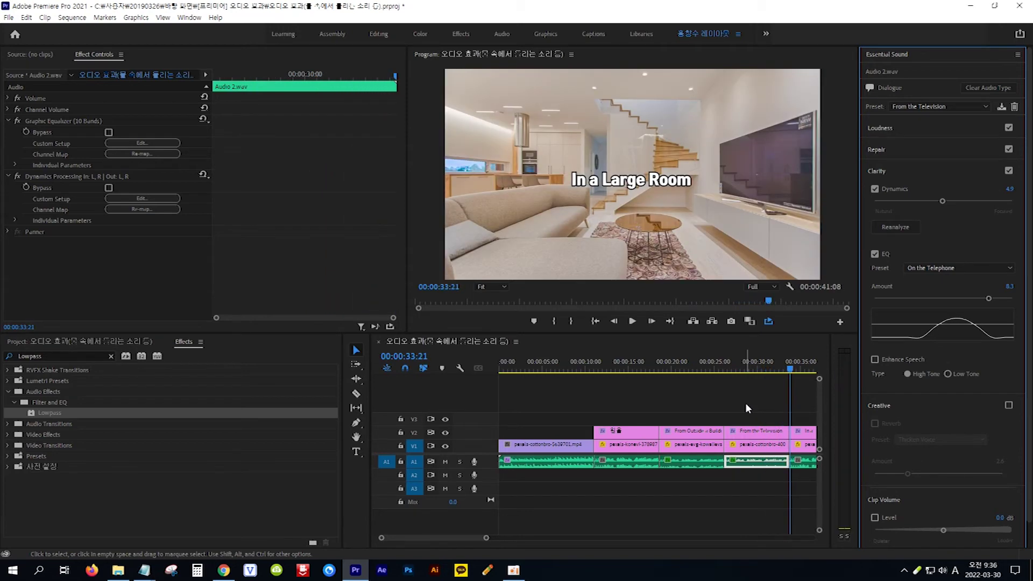
Step: Apply the In a Large Room dialogue preset to the last voice clip, play it from 00:00:33:11, and bring up the available presets
{"action": "left_click", "coordinate": [791, 370]}
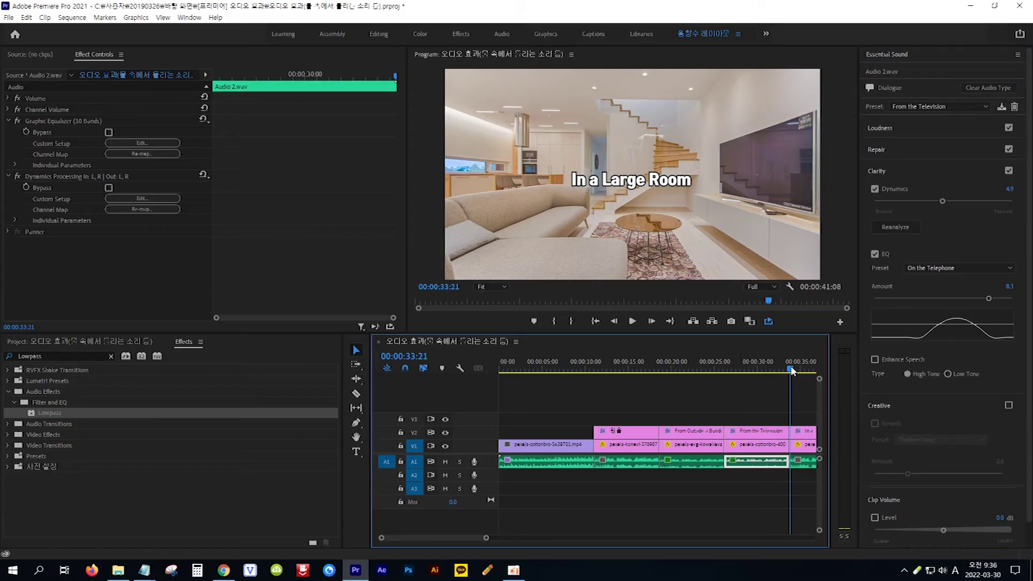
{"action": "left_click_drag", "start_coordinate": [790, 369], "coordinate": [786, 369]}
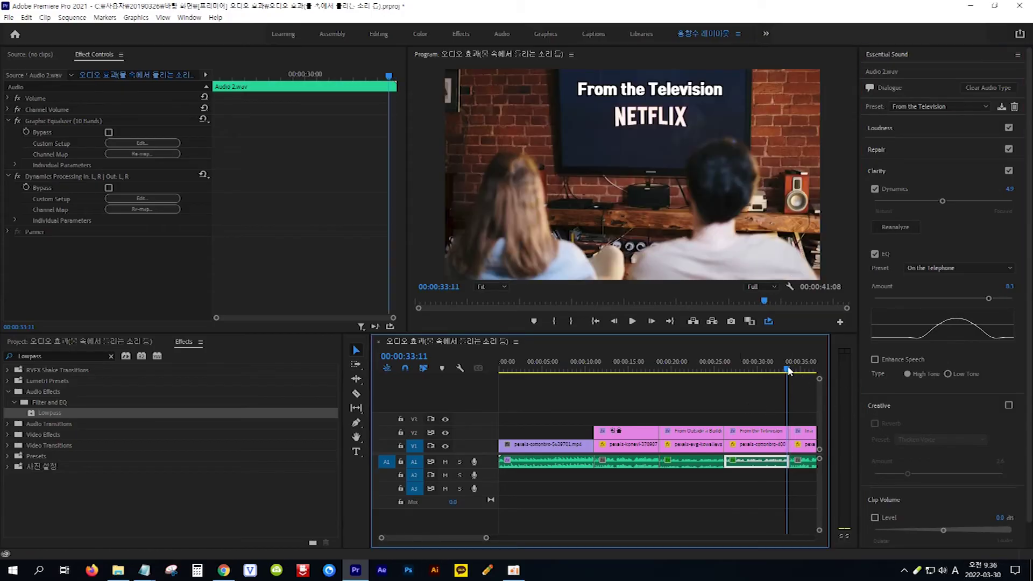
{"action": "left_click", "coordinate": [809, 466]}
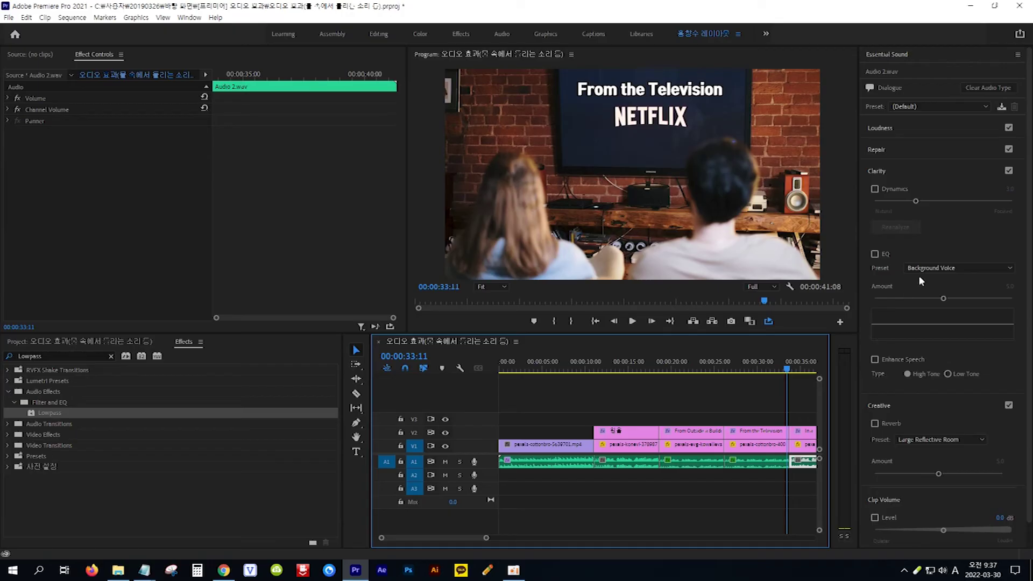
{"action": "left_click", "coordinate": [987, 108]}
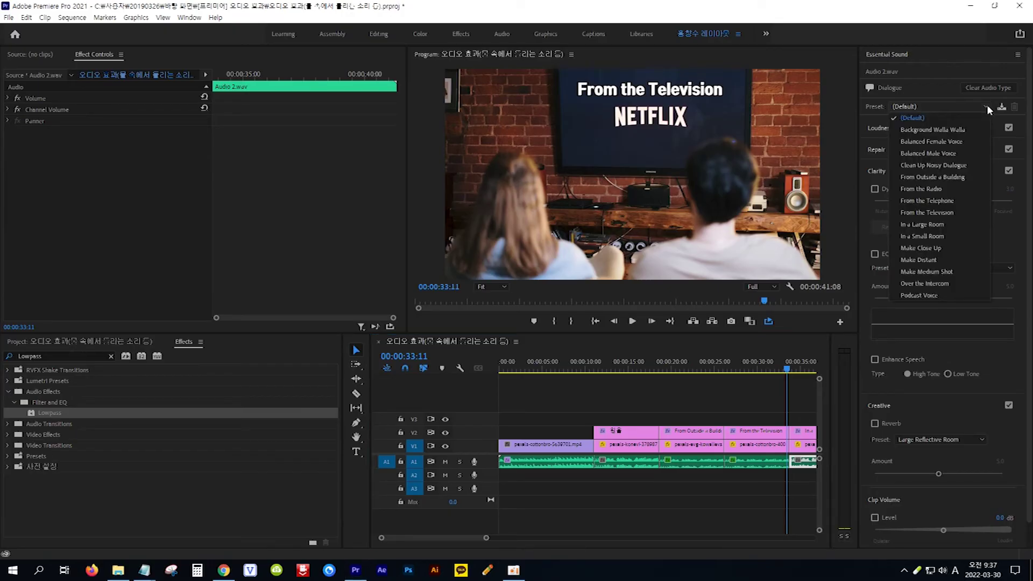
{"action": "left_click", "coordinate": [939, 223]}
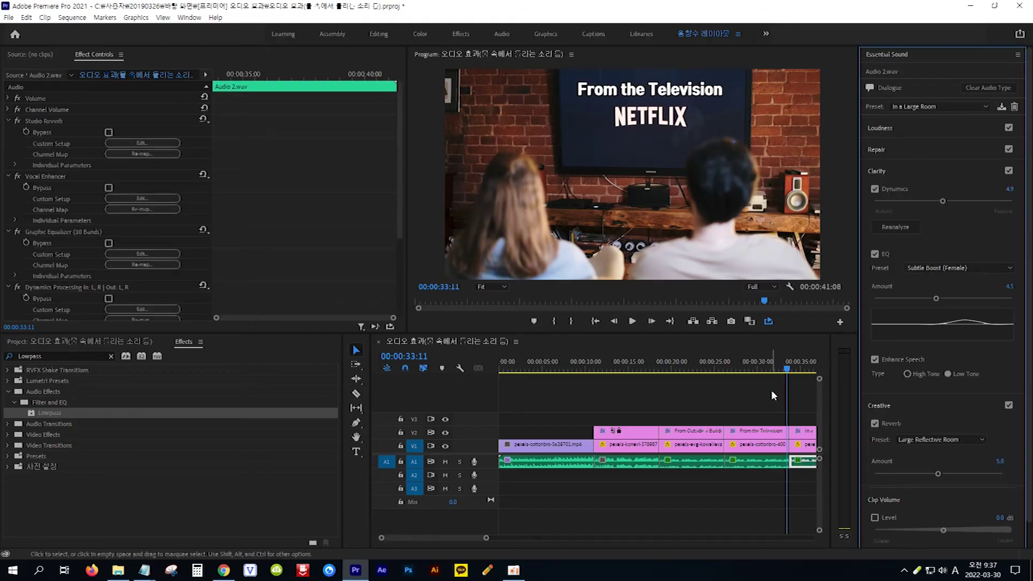
{"action": "key", "text": "space"}
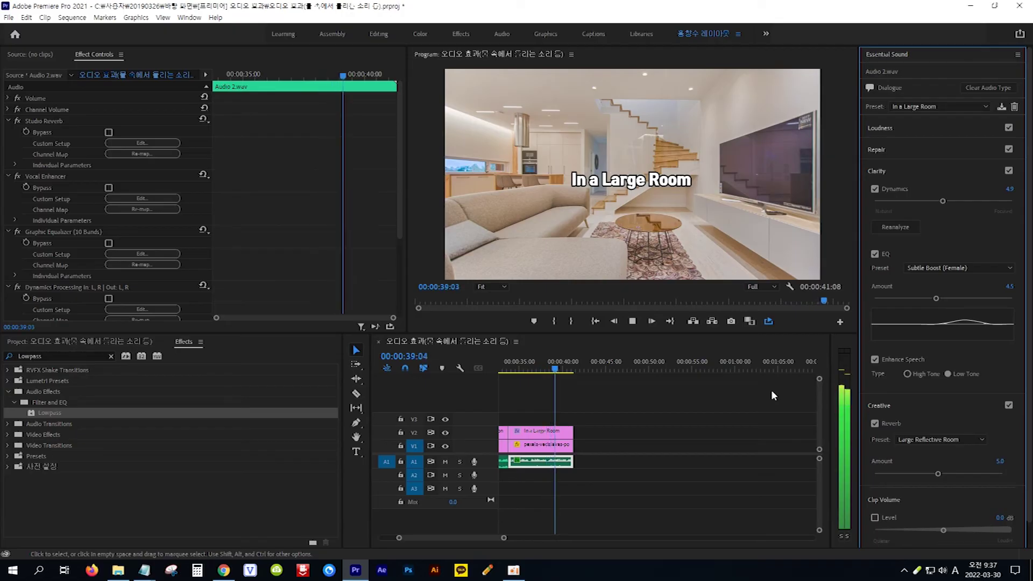
{"action": "key", "text": "space"}
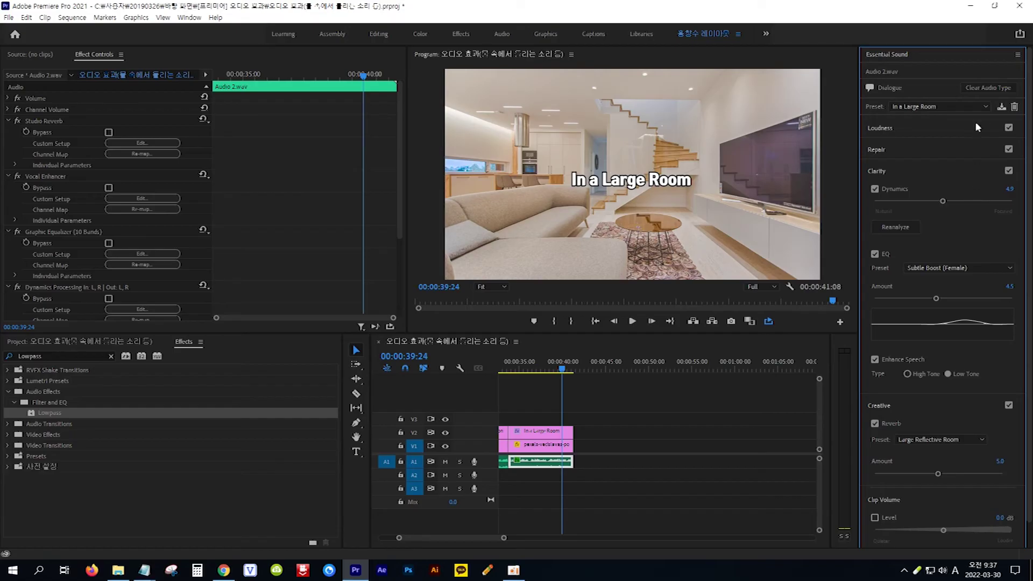
{"action": "left_click", "coordinate": [986, 106]}
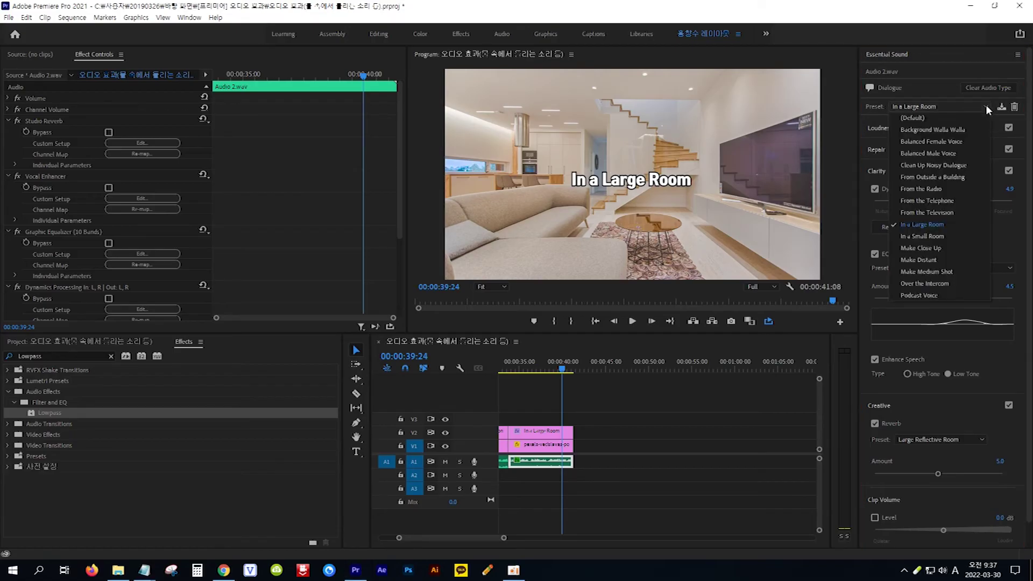